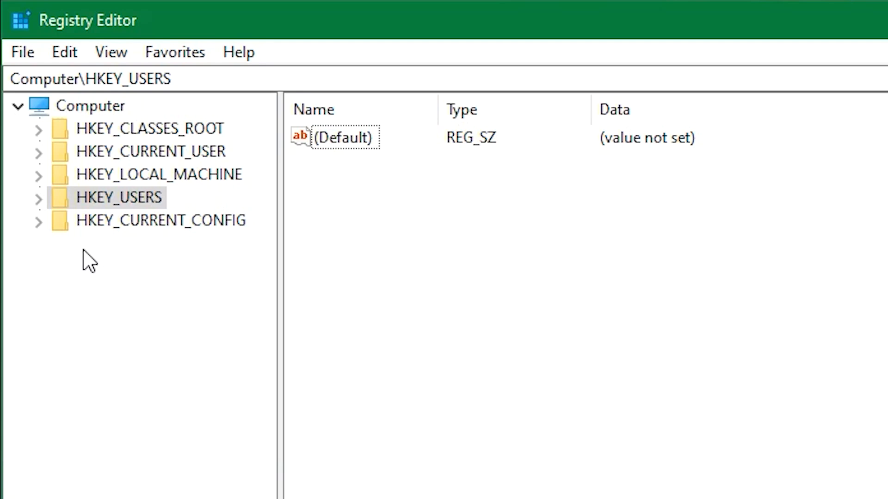
Step: Expand all five root hives in the registry tree and look through their subkeys
left_click(40, 222)
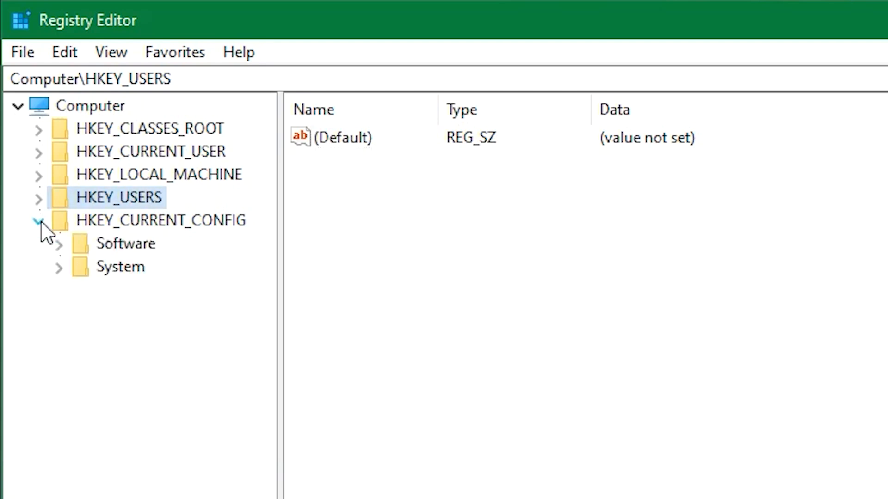
left_click(38, 200)
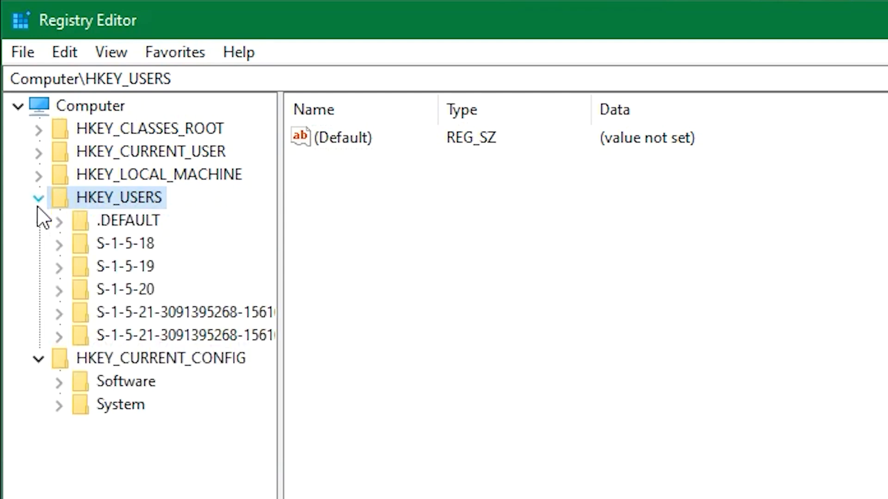
left_click(39, 177)
left_click(39, 154)
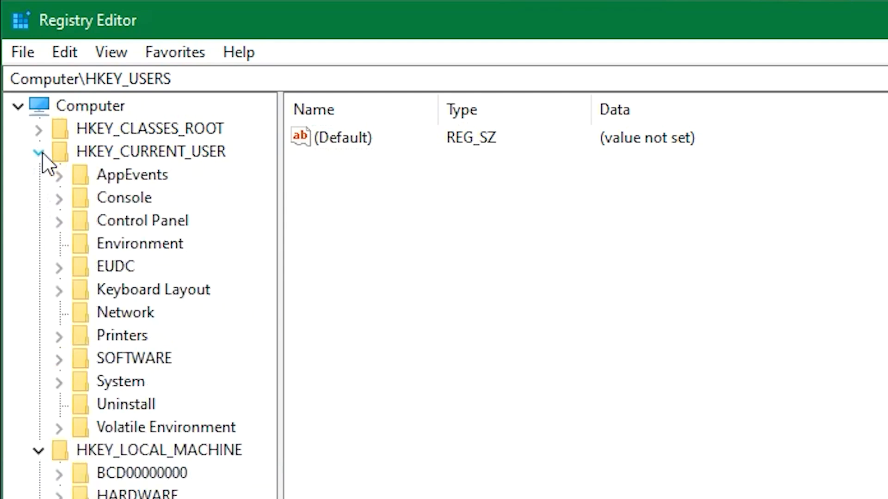
left_click(39, 129)
scroll(83, 194, "down", 7)
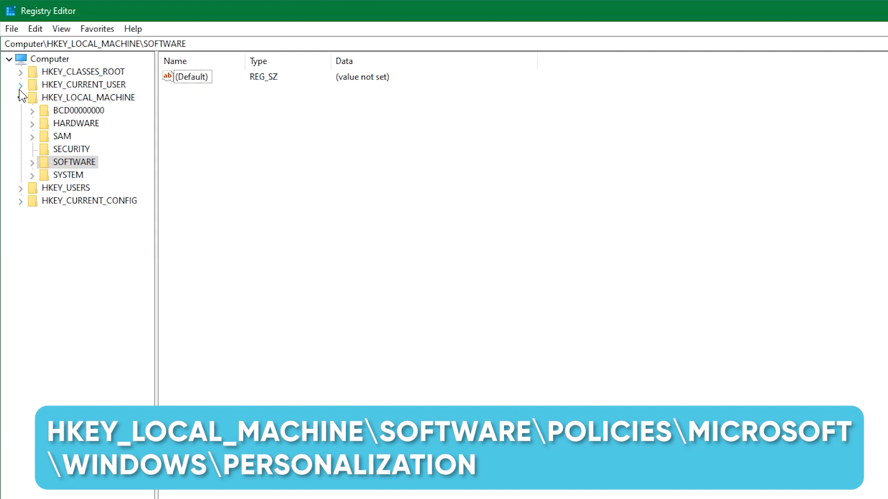
Step: Expand the registry tree down to HKEY_LOCAL_MACHINE\SOFTWARE\Policies\Microsoft\Windows
left_click(38, 98)
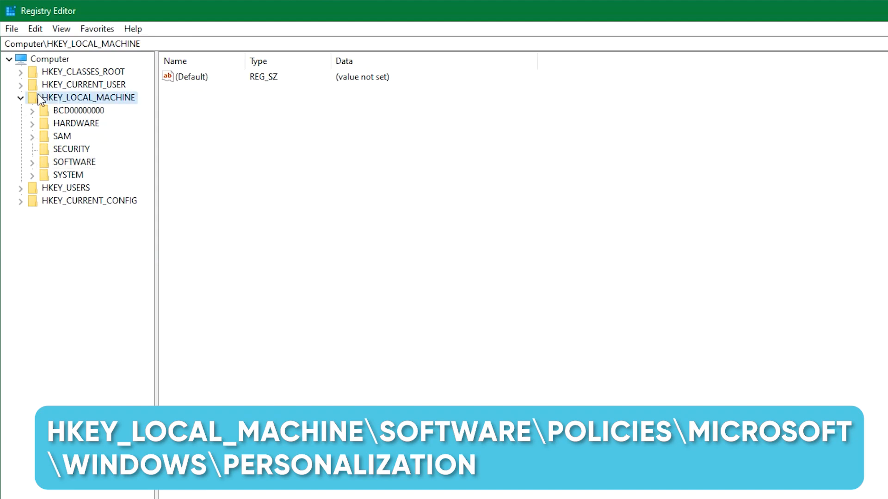
left_click(33, 163)
scroll(91, 341, "down", 1)
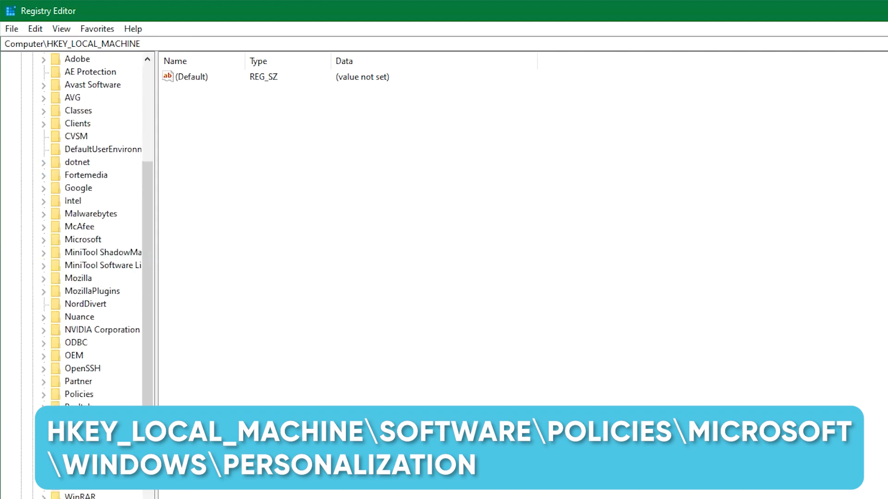
left_click(45, 396)
left_click(55, 408)
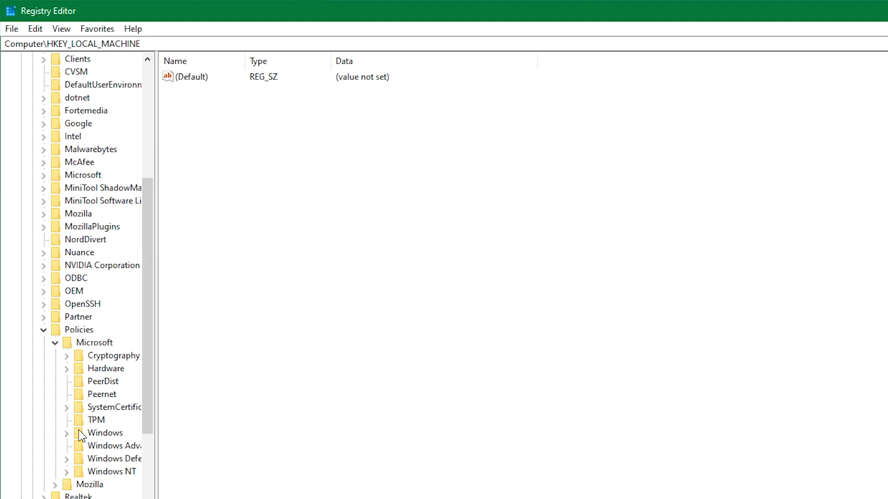
left_click(67, 434)
scroll(99, 326, "down", 1)
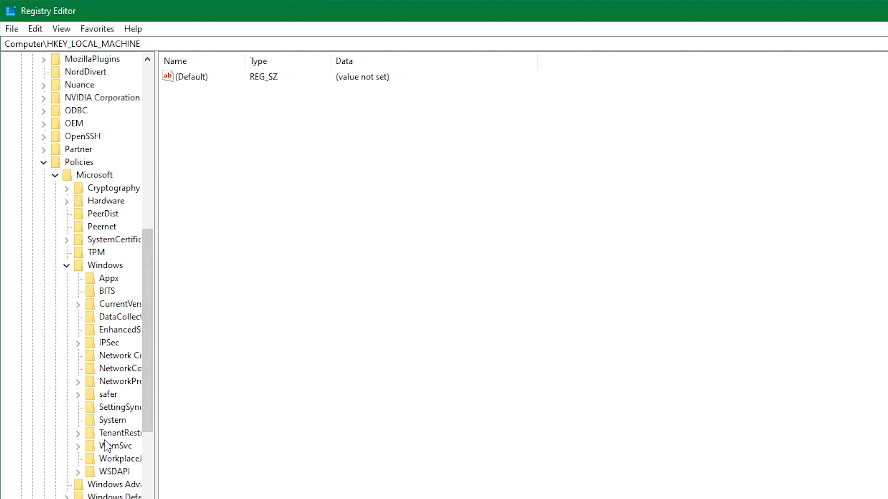
Step: Create a new key named Personalization under the Windows key in the HKEY_LOCAL_MACHINE Microsoft policies
right_click(100, 269)
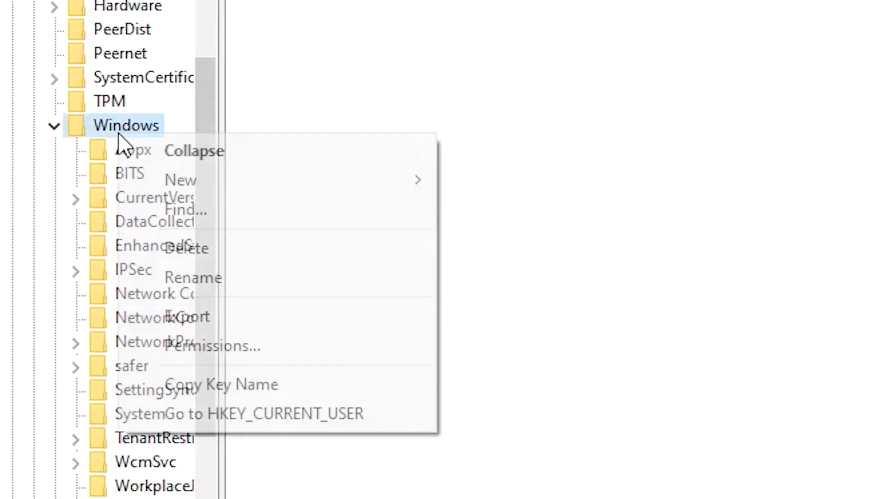
mouse_move(222, 187)
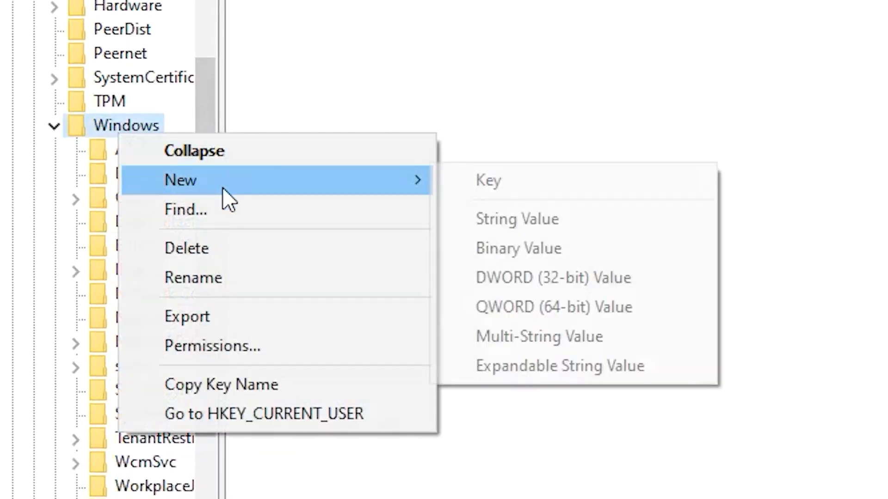
left_click(490, 183)
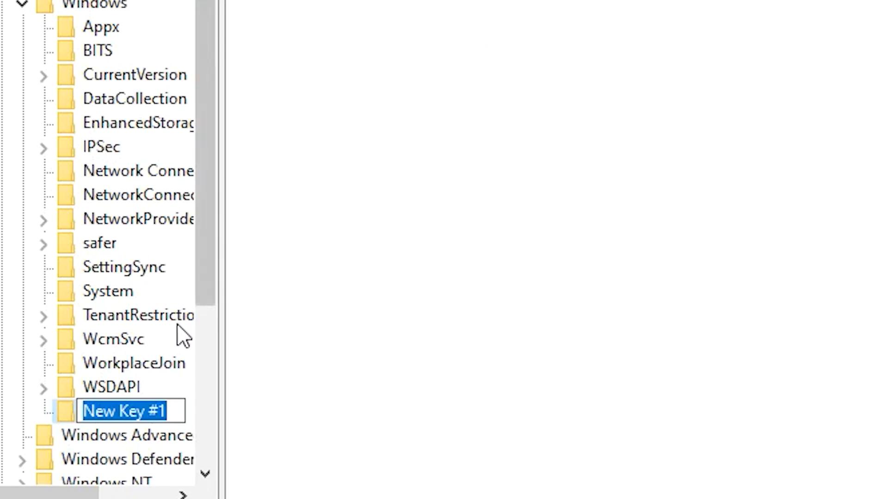
type("Personalization")
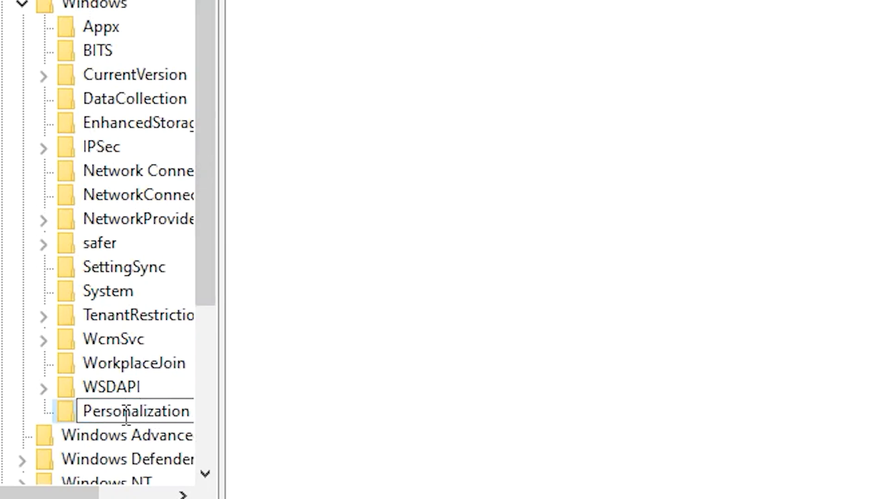
key("Return")
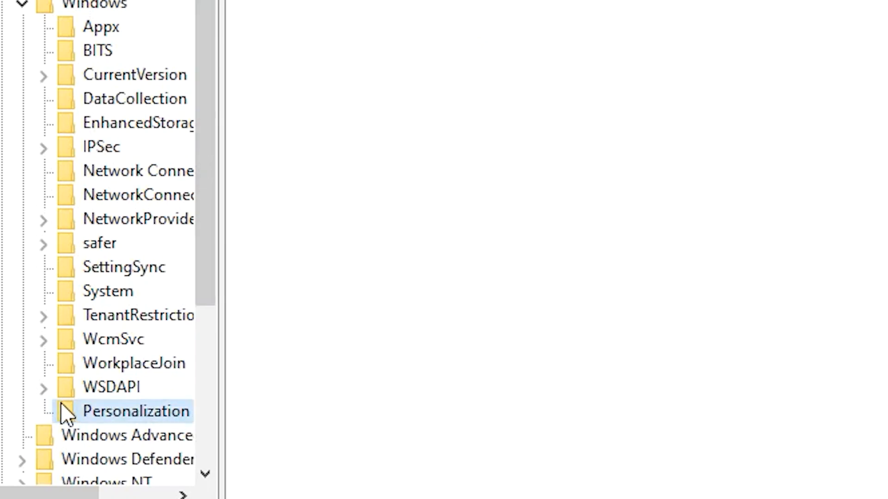
Step: Add a DWORD (32-bit) value named Nolockscreen to the Personalization key
right_click(112, 415)
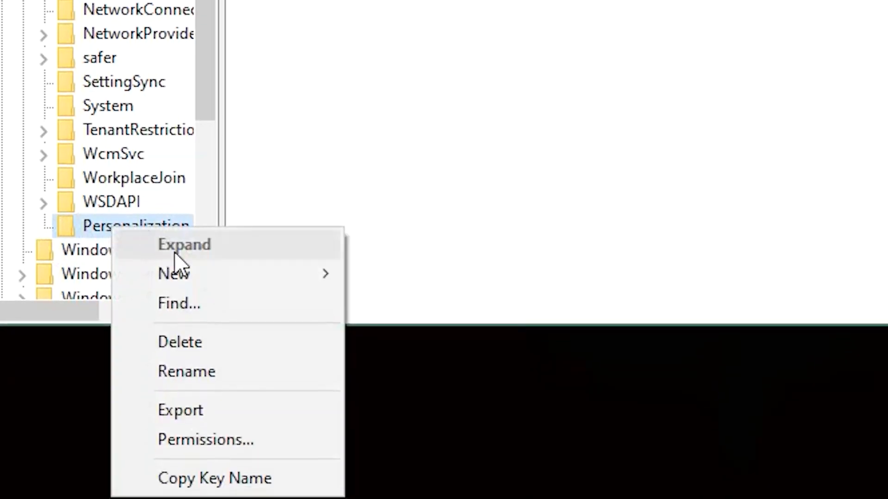
mouse_move(185, 471)
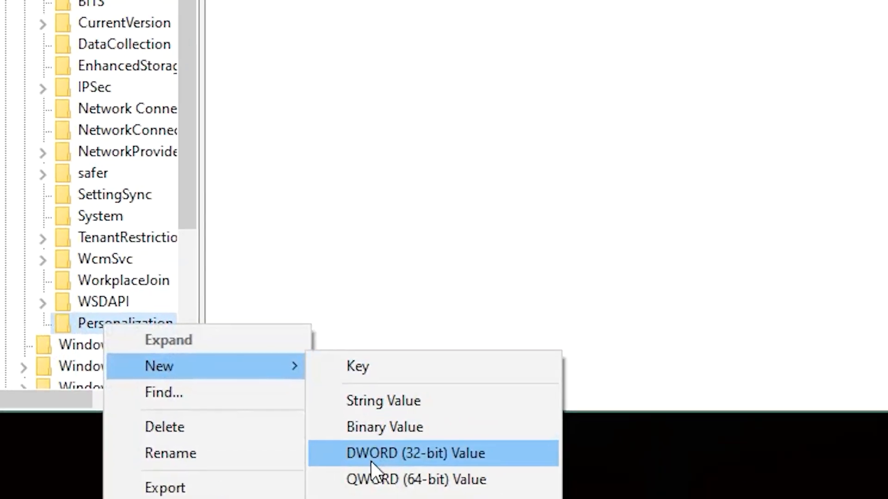
left_click(412, 372)
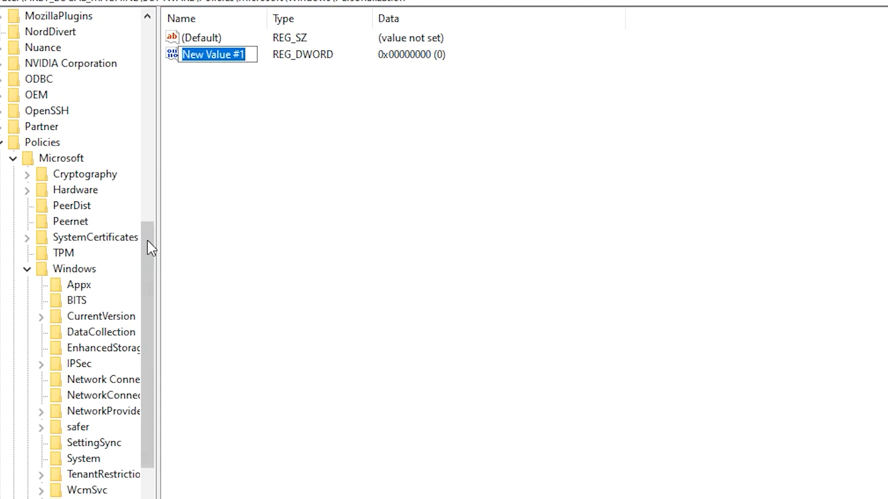
type("Nolockscreen")
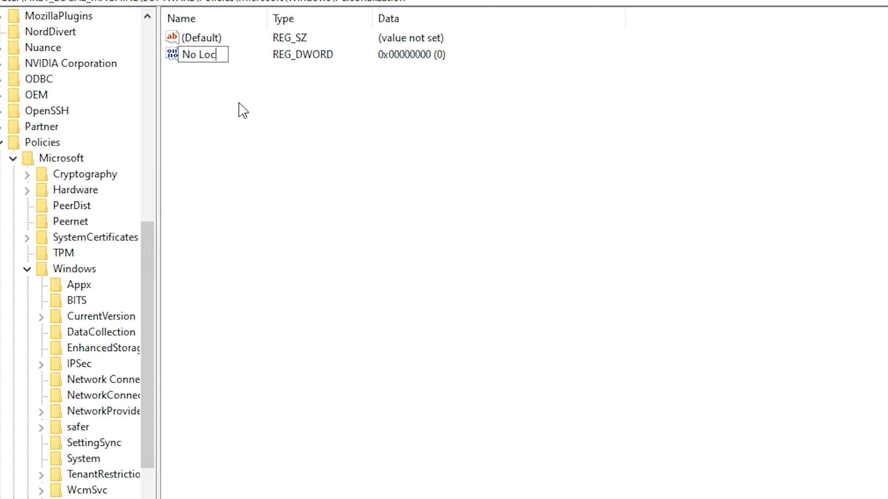
key("Return")
Step: Set the value data of Nolockscreen to 1
key("Return")
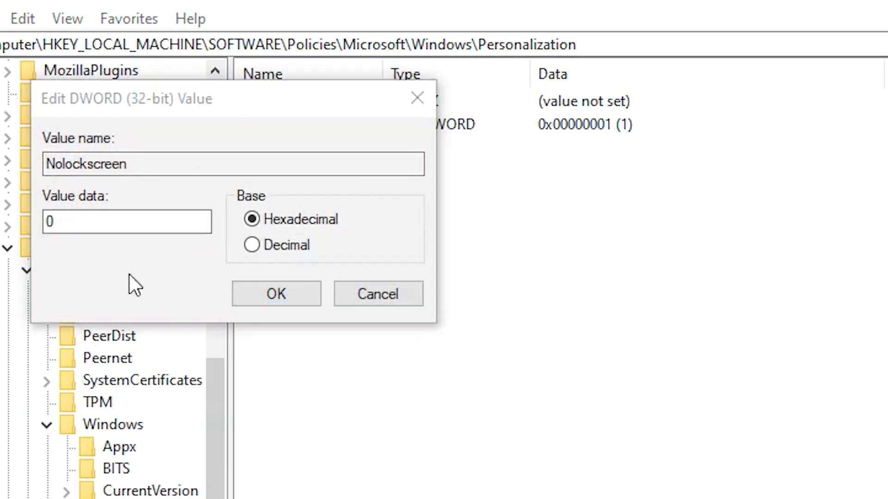
left_click(77, 222)
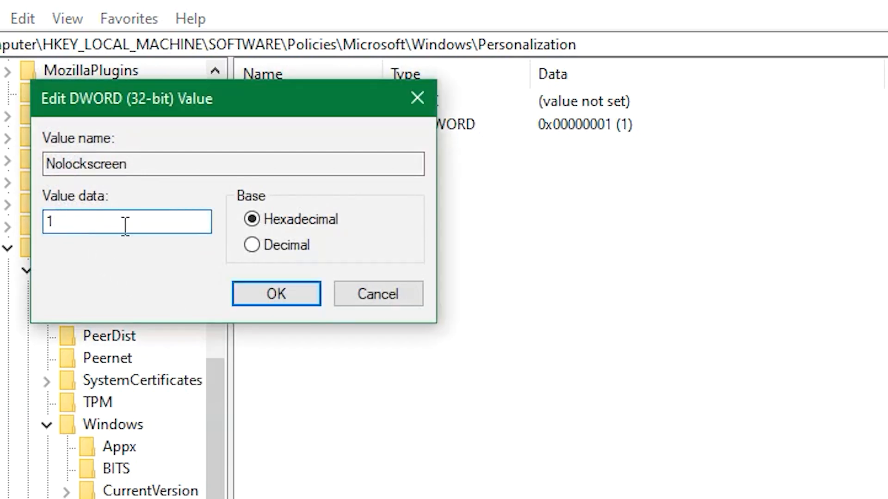
left_click(247, 293)
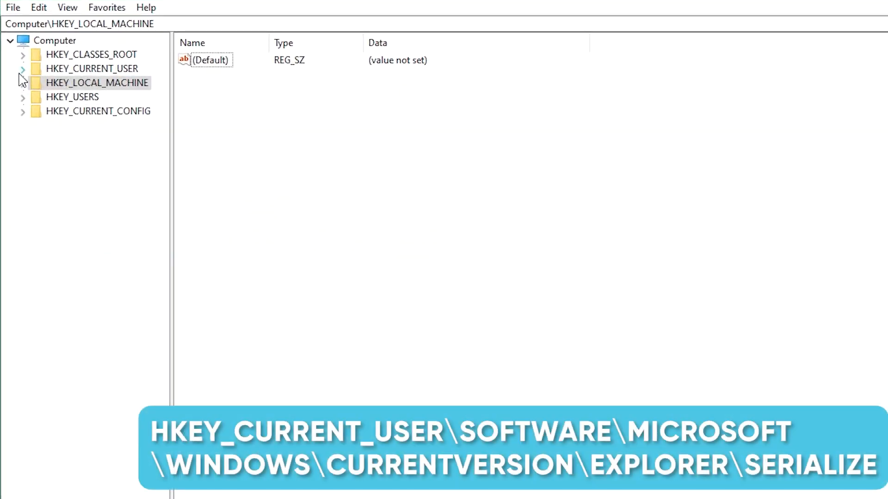
Step: Expand the registry tree down to HKEY_CURRENT_USER\SOFTWARE\Microsoft\Windows
left_click(22, 69)
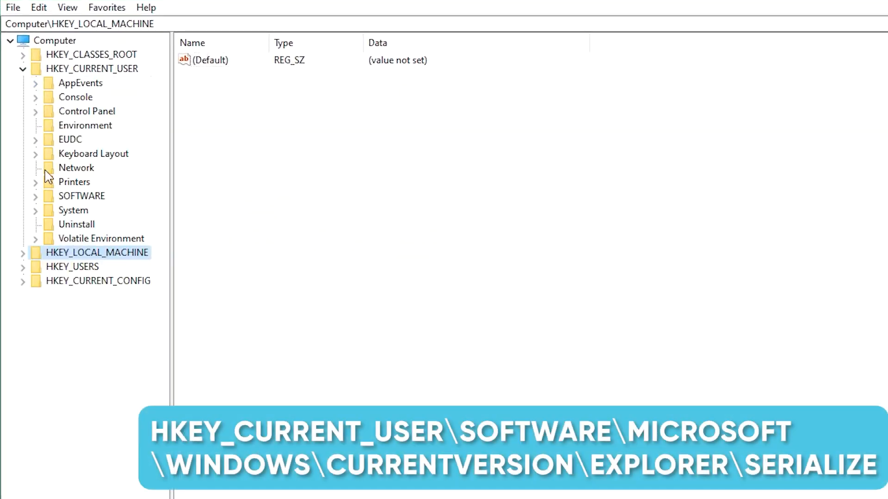
left_click(39, 197)
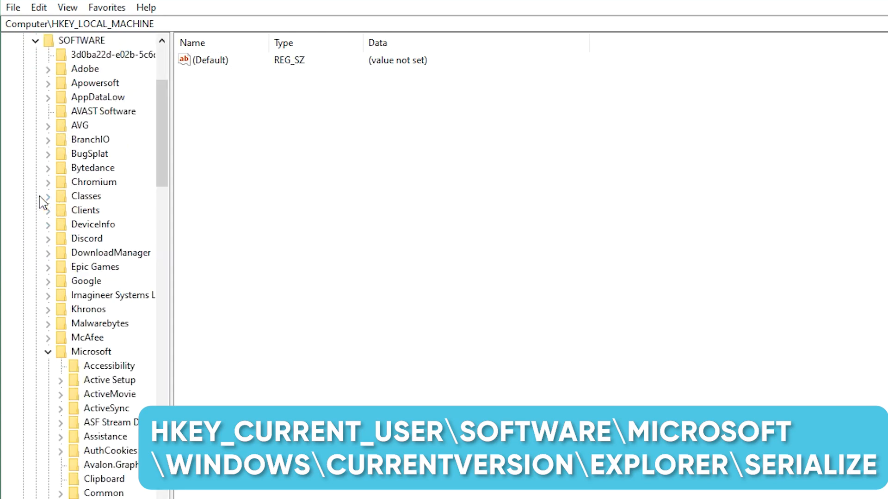
scroll(95, 309, "down", 1)
left_click(50, 312)
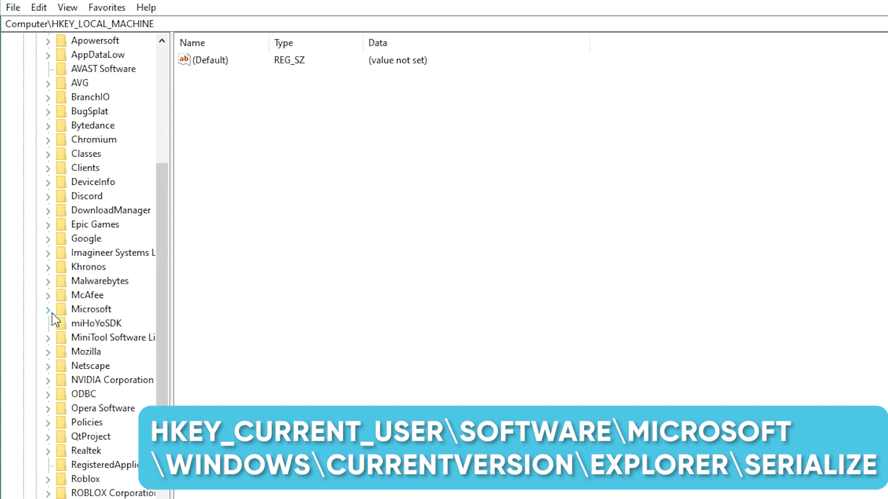
left_click(60, 316)
left_click(48, 310)
scroll(51, 318, "down", 7)
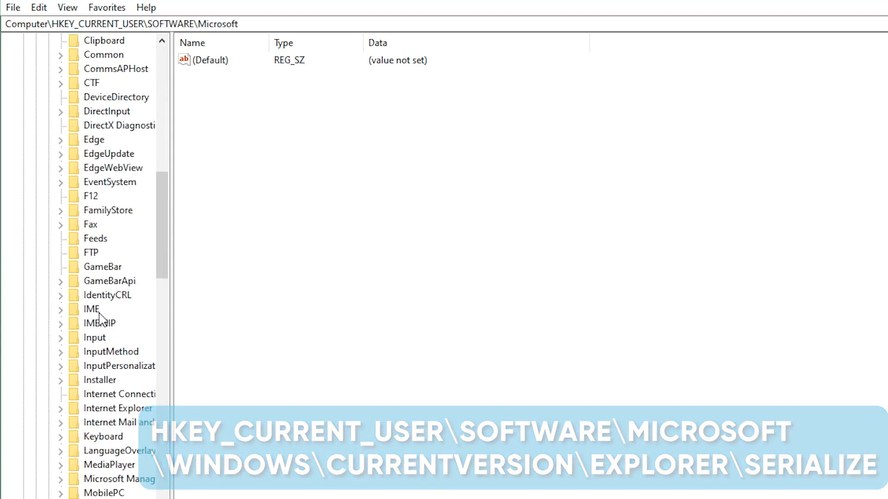
scroll(102, 313, "down", 14)
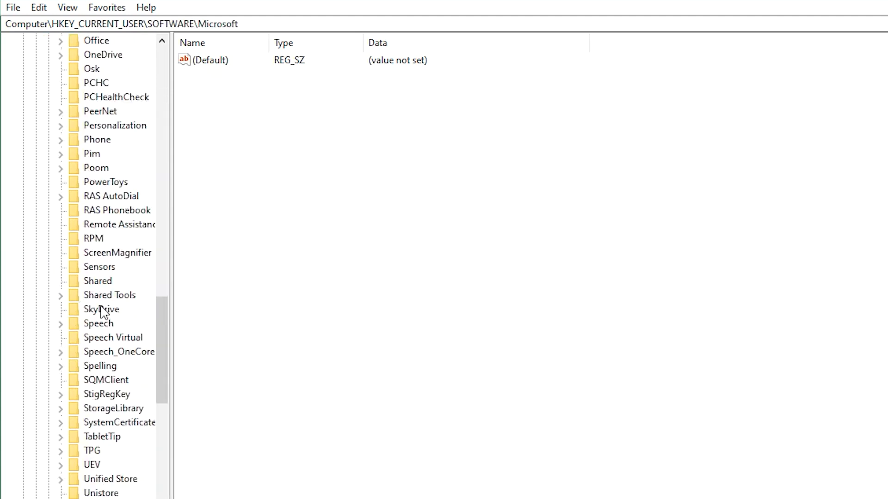
scroll(102, 398, "down", 3)
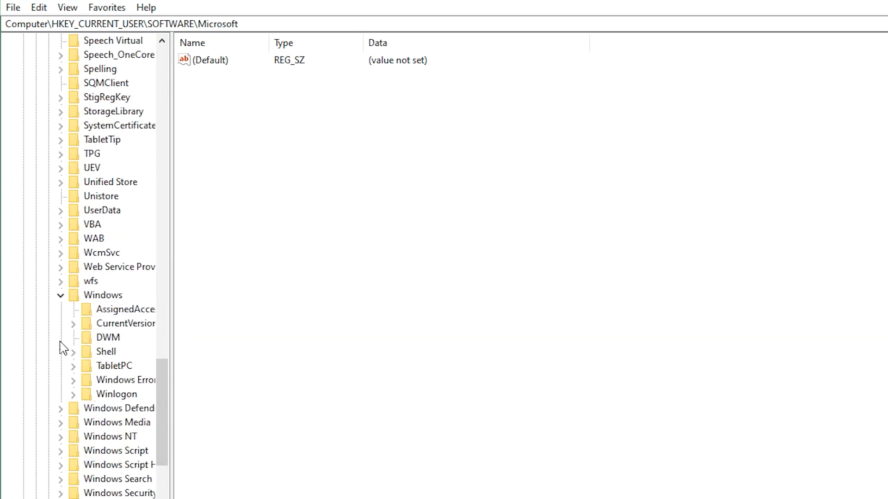
Step: Create a new key named Serialize under the HKEY_CURRENT_USER Microsoft Windows key
right_click(102, 297)
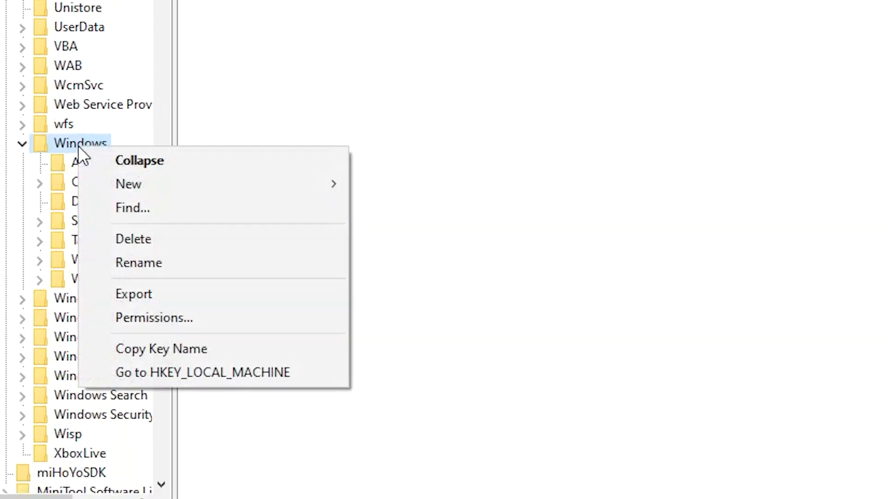
mouse_move(128, 184)
left_click(379, 185)
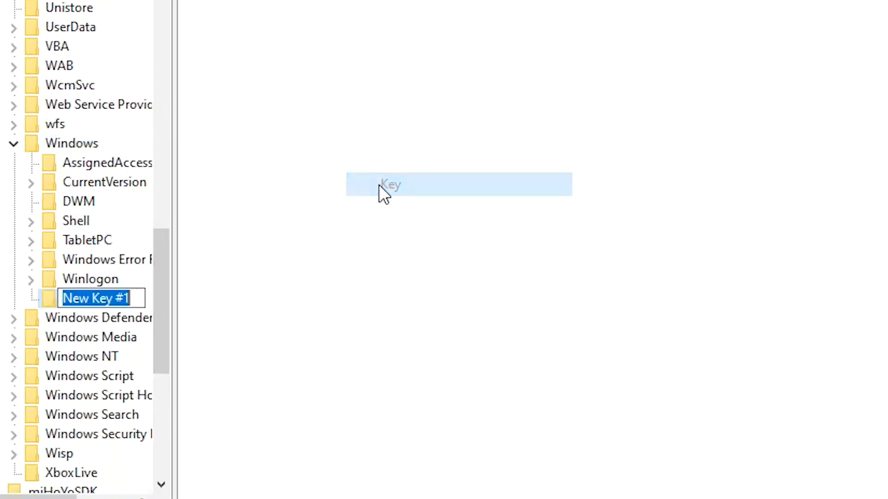
type("Serialize")
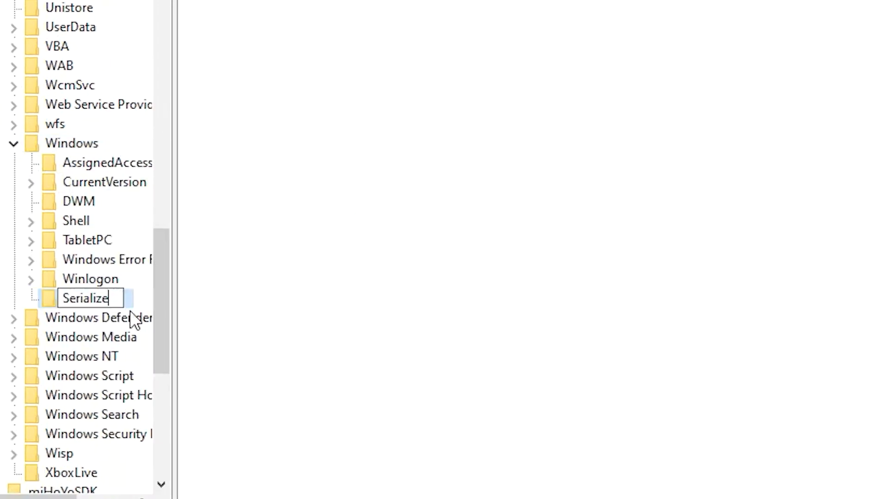
key("Return")
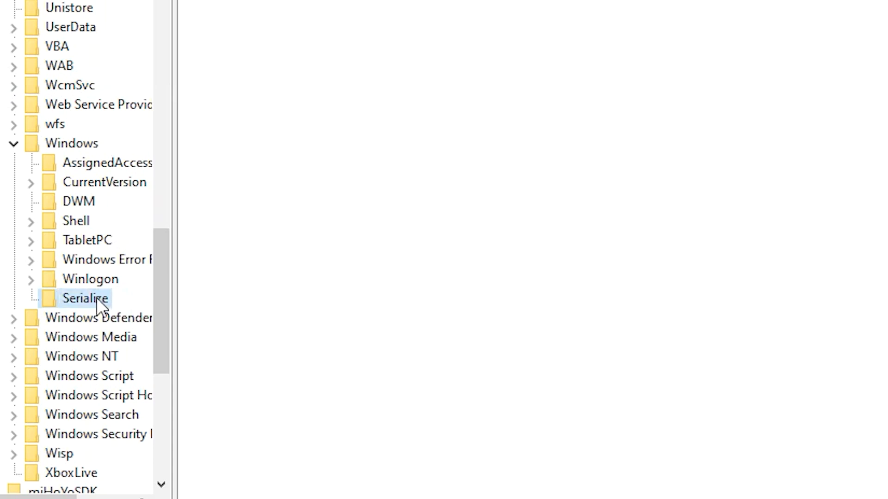
Step: Add a DWORD (32-bit) value named StartupDelayInMSEC to the Serialize key
right_click(98, 299)
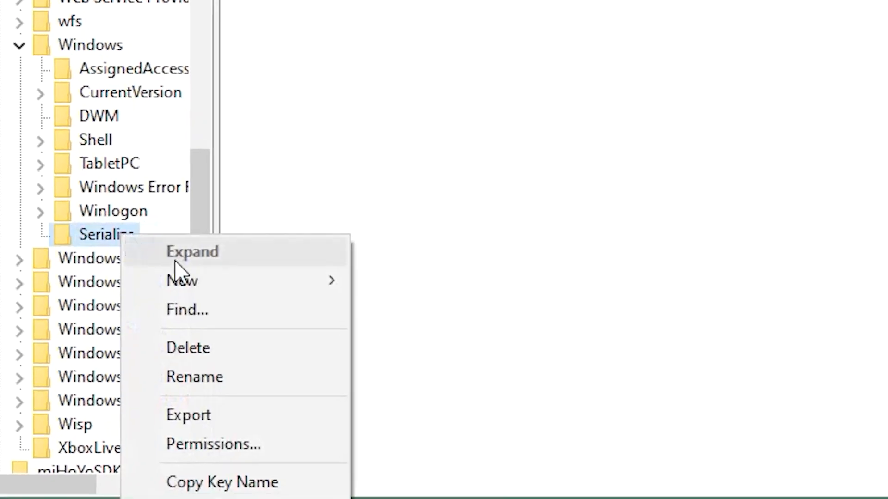
mouse_move(143, 339)
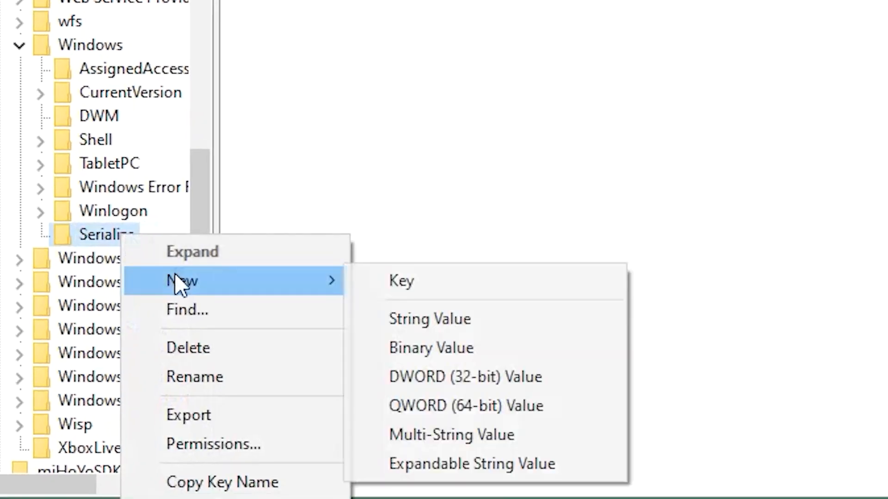
left_click(458, 377)
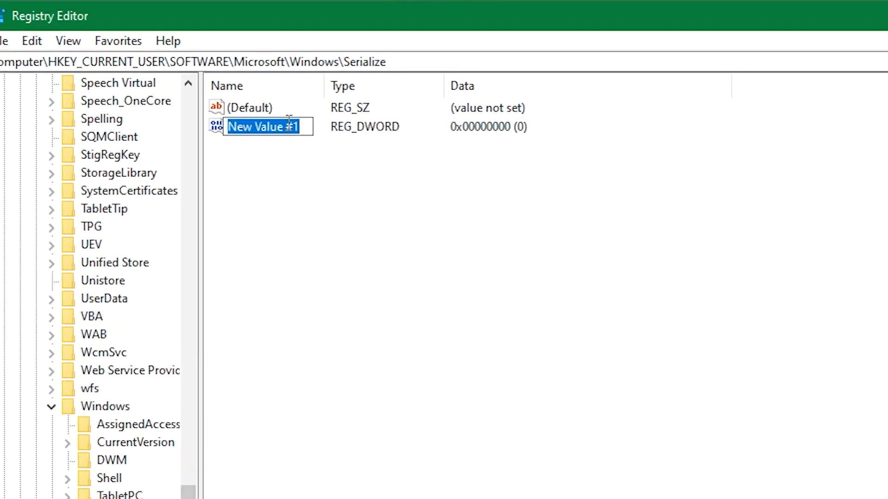
type("StartupDelay")
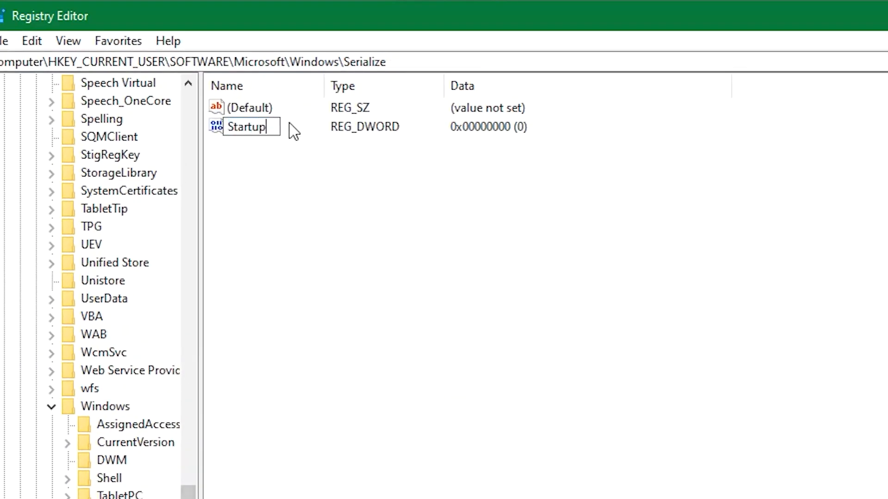
type("InMSEC")
key("Return")
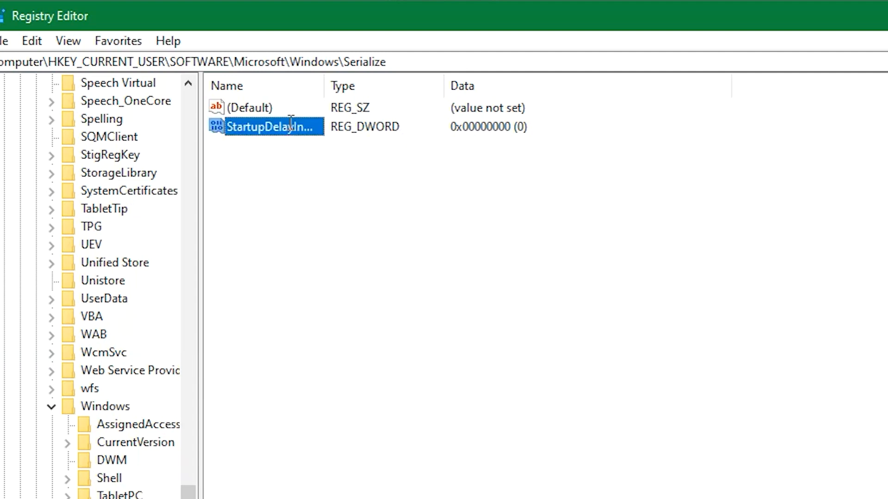
Step: Set the value data of StartupDelayInMSEC to 0
key("Return")
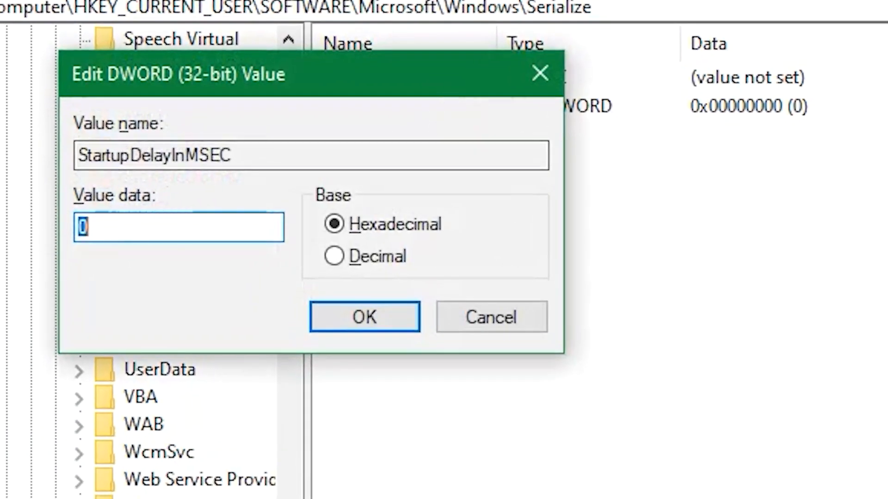
type("0")
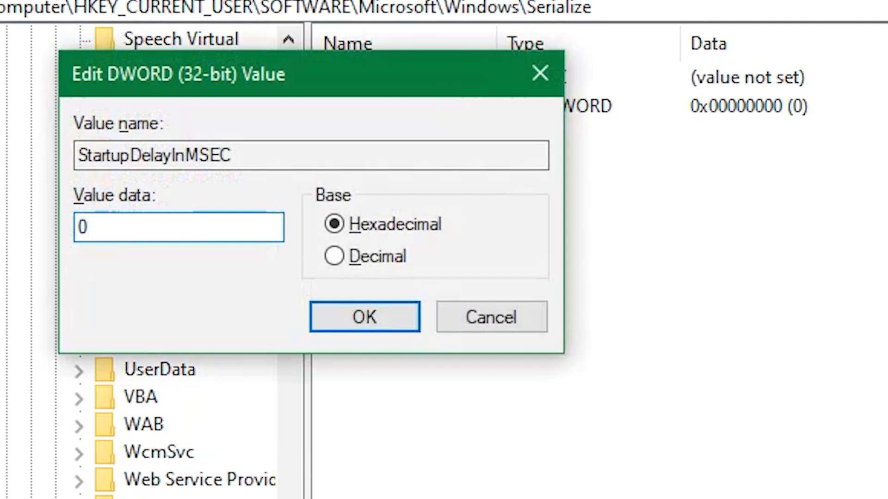